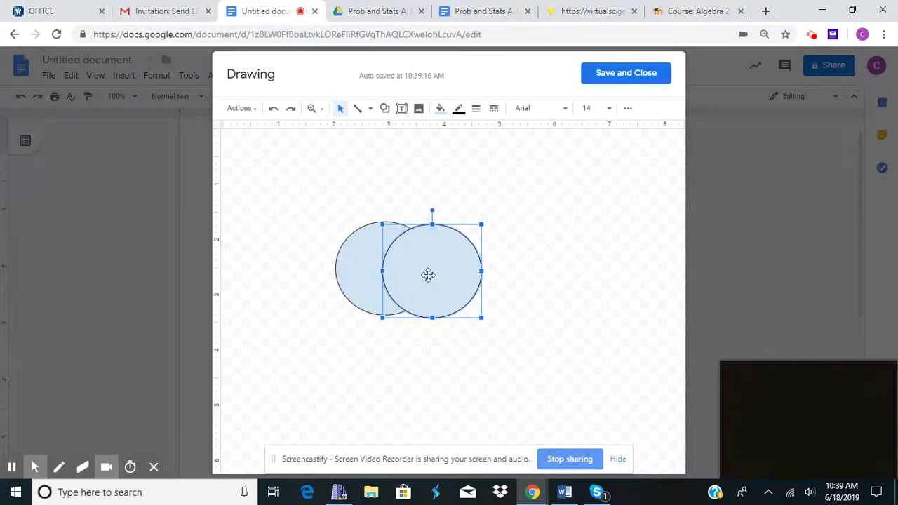
Fill the left circle with a solid golden yellow.
click(361, 267)
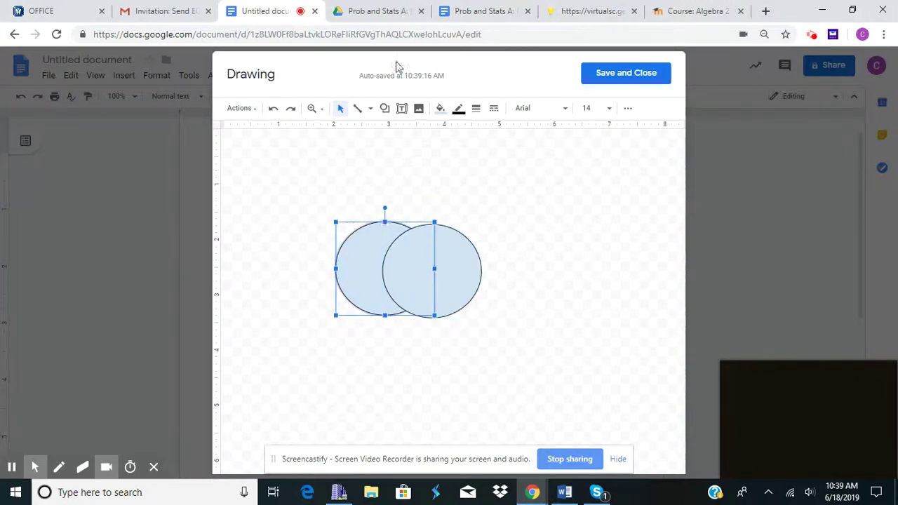
click(440, 109)
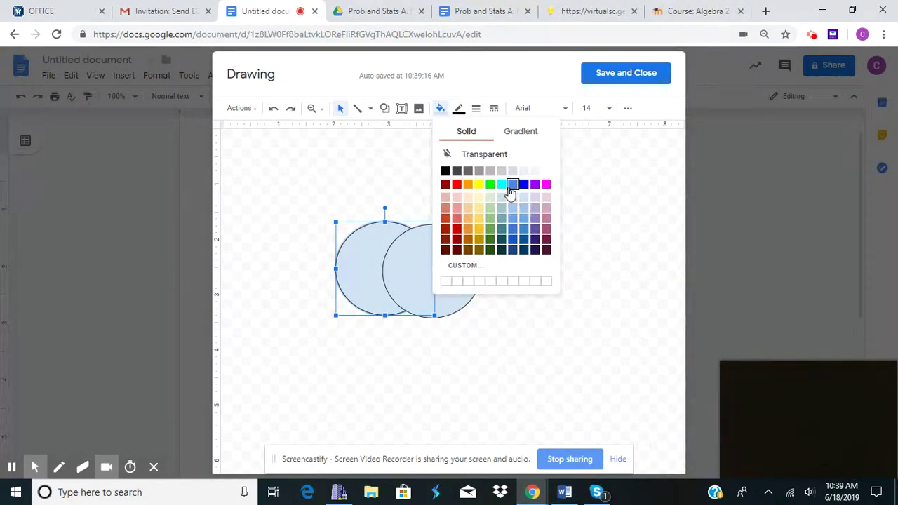
click(478, 219)
Make the right circle's light blue fill semi-transparent so that the overlap with the yellow circle shows.
click(451, 250)
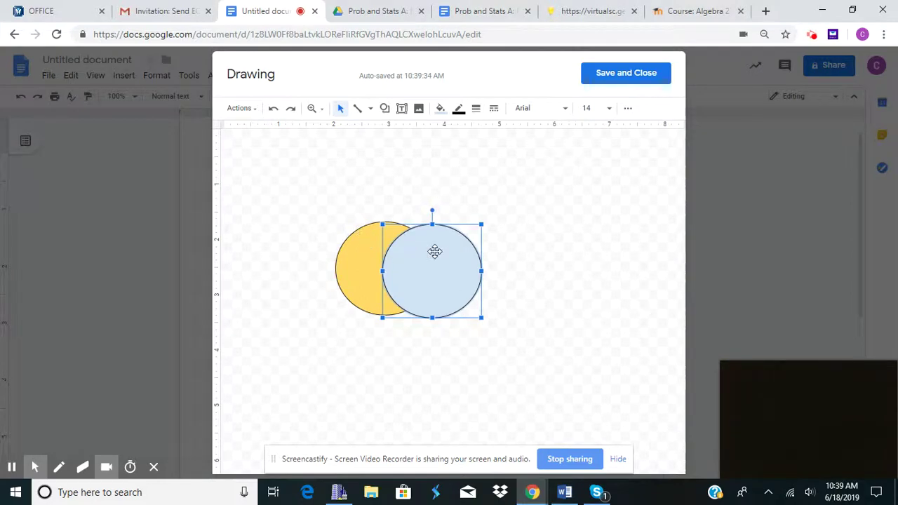
click(440, 109)
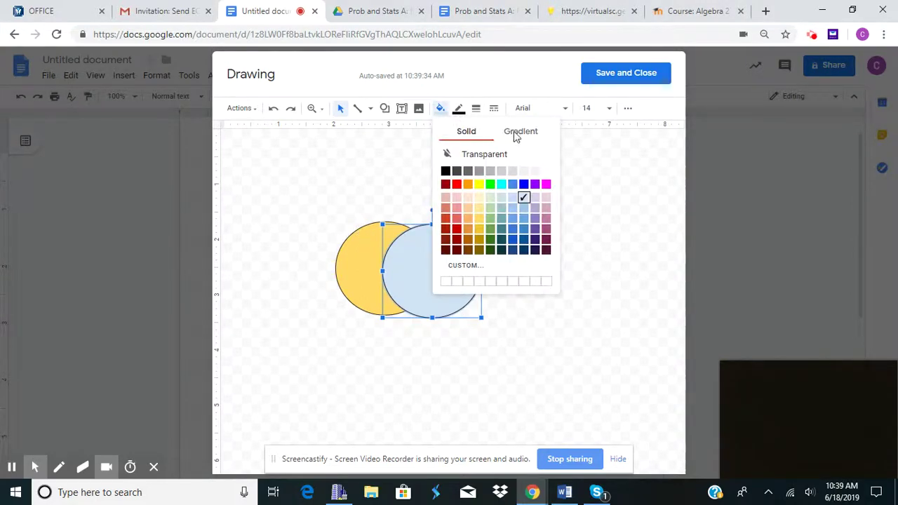
click(475, 266)
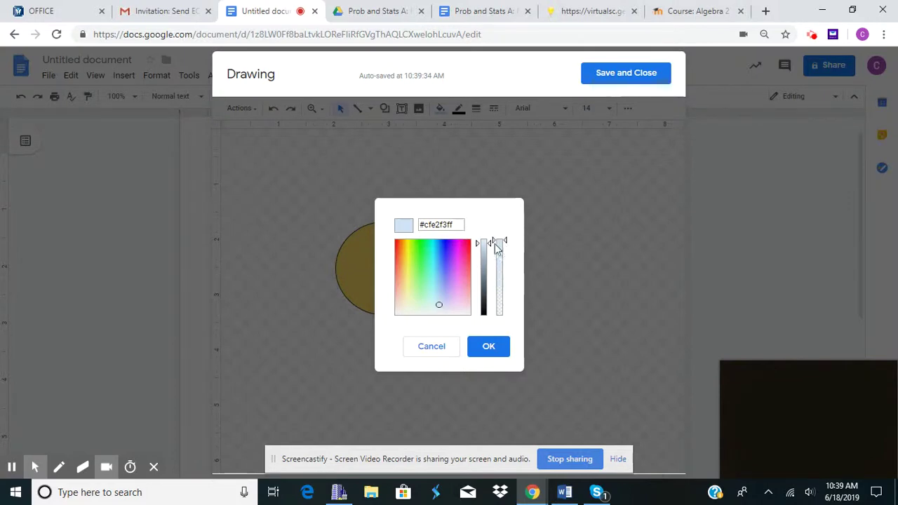
drag(507, 242, 506, 287)
click(493, 347)
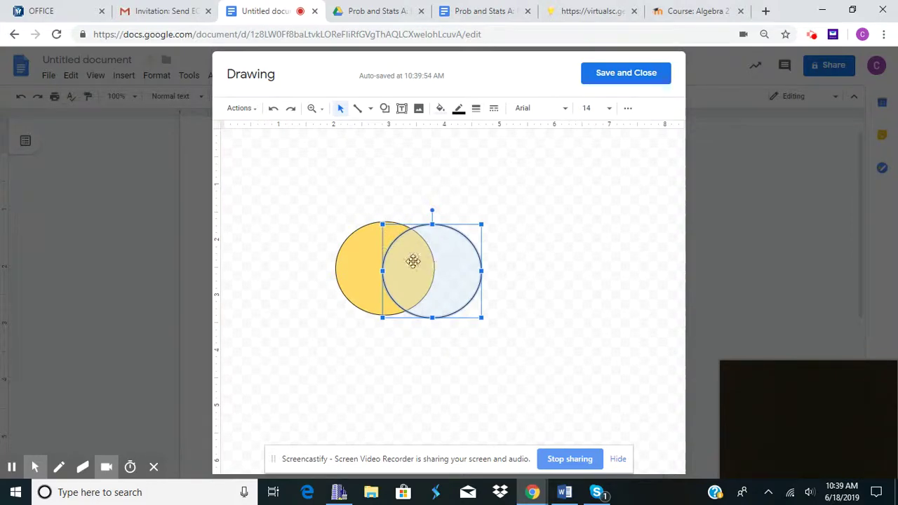
Fill the right circle with light green and reduce the fill's opacity to about half (#b6d7a87c).
click(449, 262)
click(442, 112)
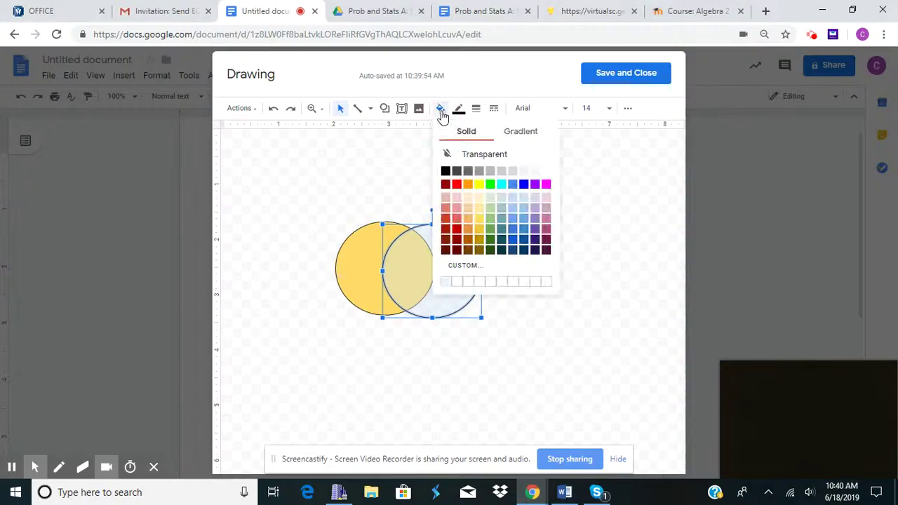
click(490, 209)
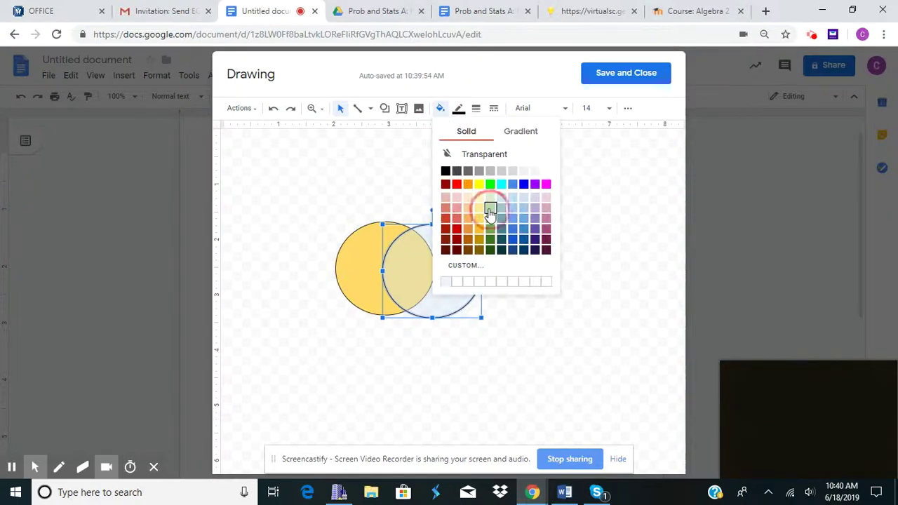
click(436, 264)
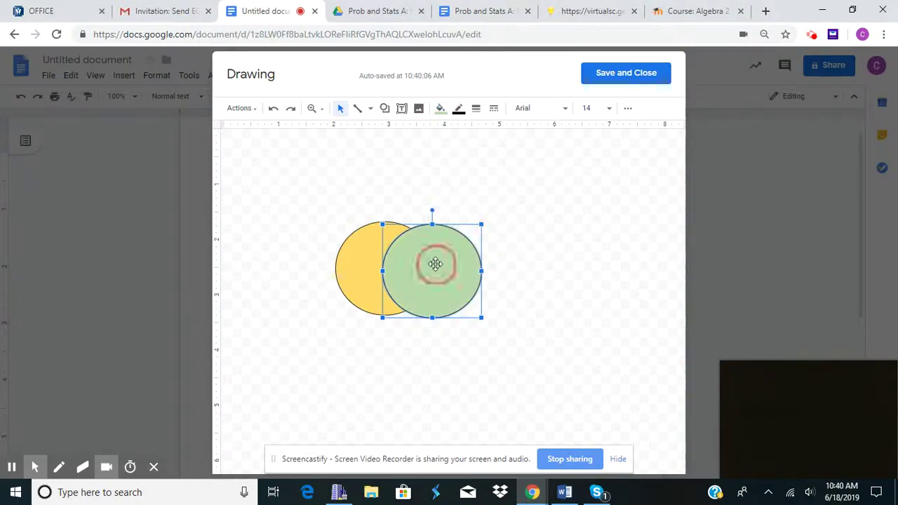
click(440, 109)
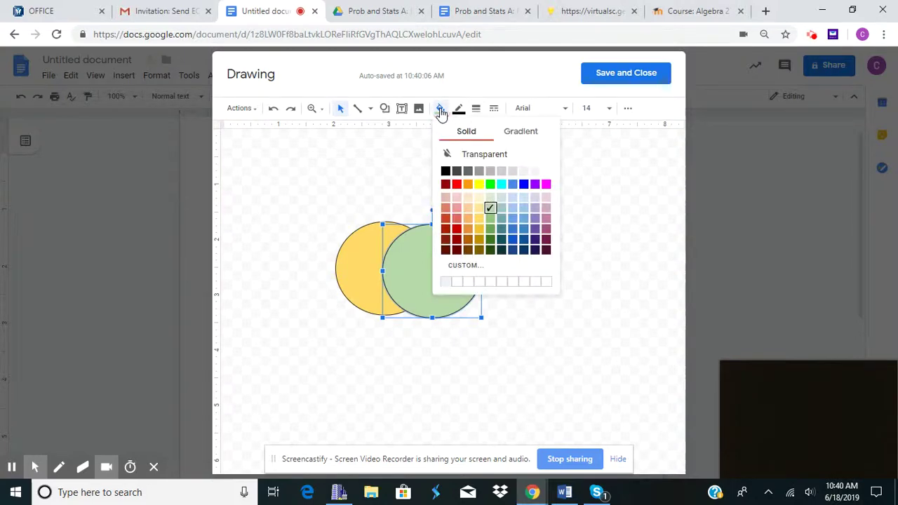
click(469, 265)
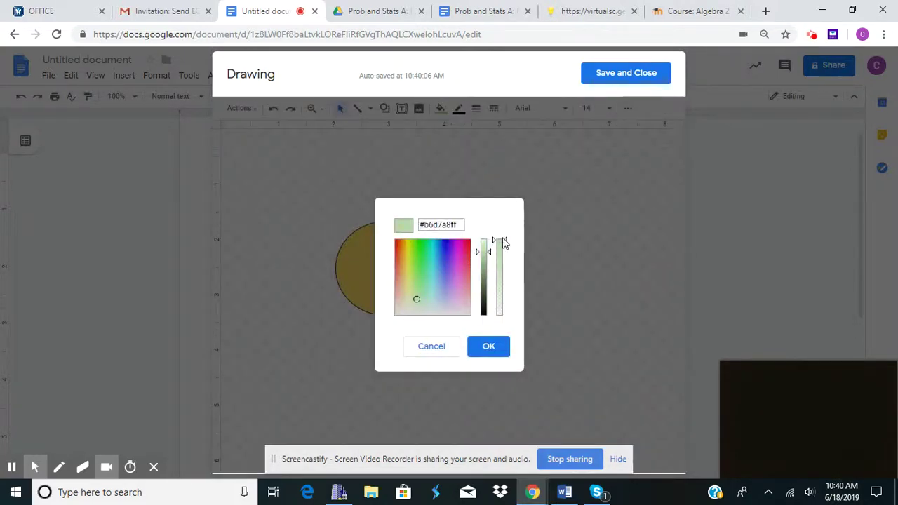
drag(506, 242, 507, 283)
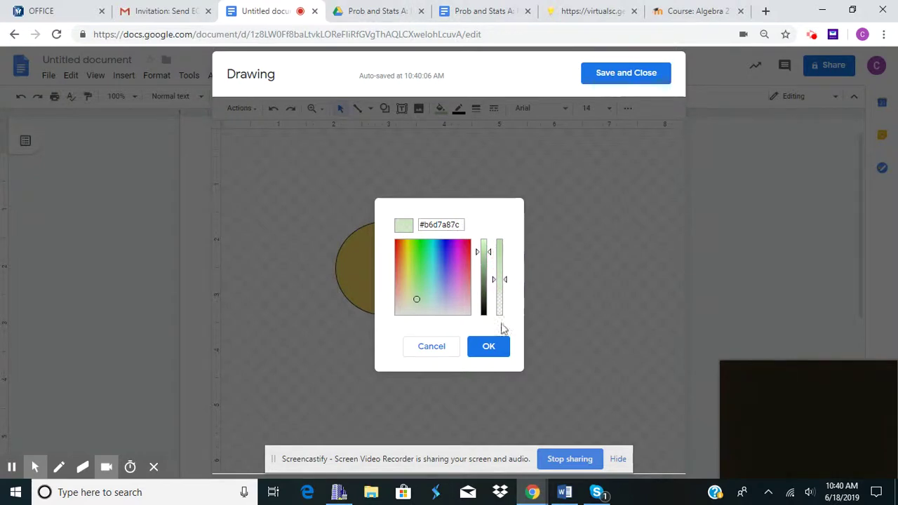
click(489, 347)
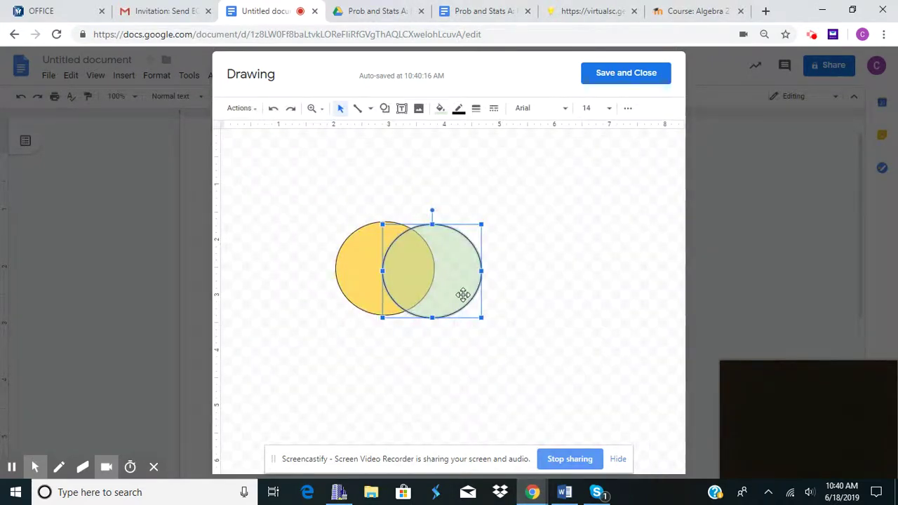
click(513, 289)
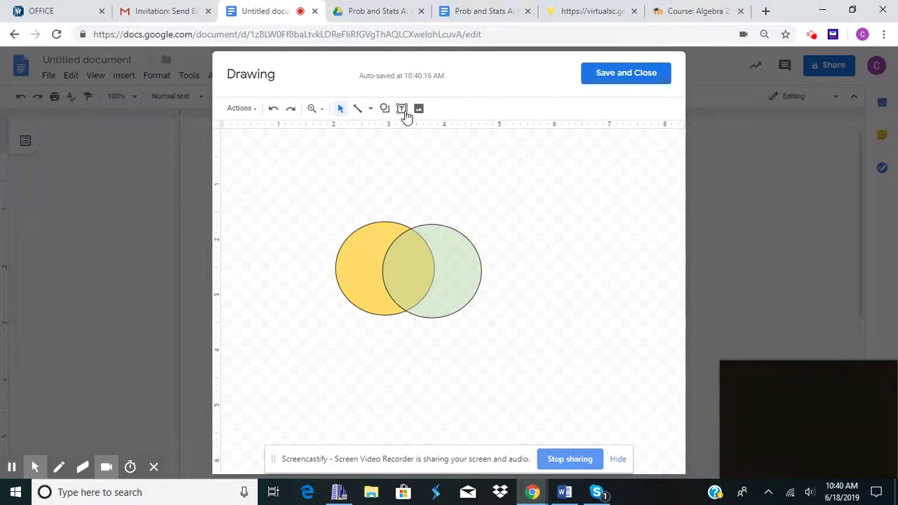
Save the two-circle drawing and close it to place it in the document.
drag(500, 66, 448, 67)
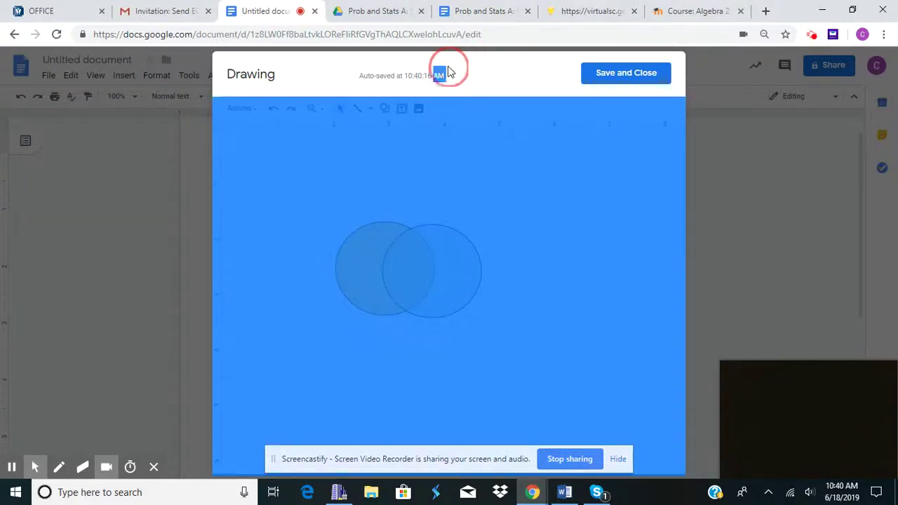
click(492, 69)
click(610, 83)
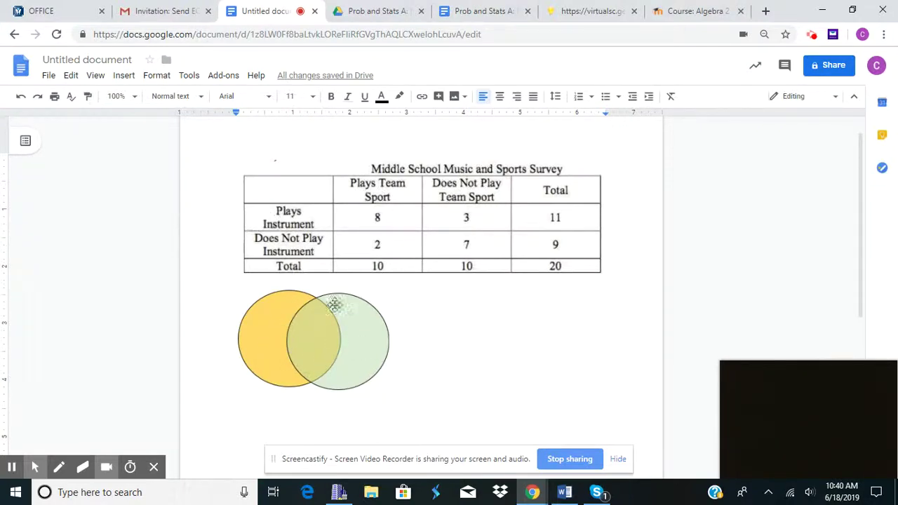
Reopen the circle drawing for editing and add the text label "Music" in the upper part of the yellow circle.
double_click(315, 339)
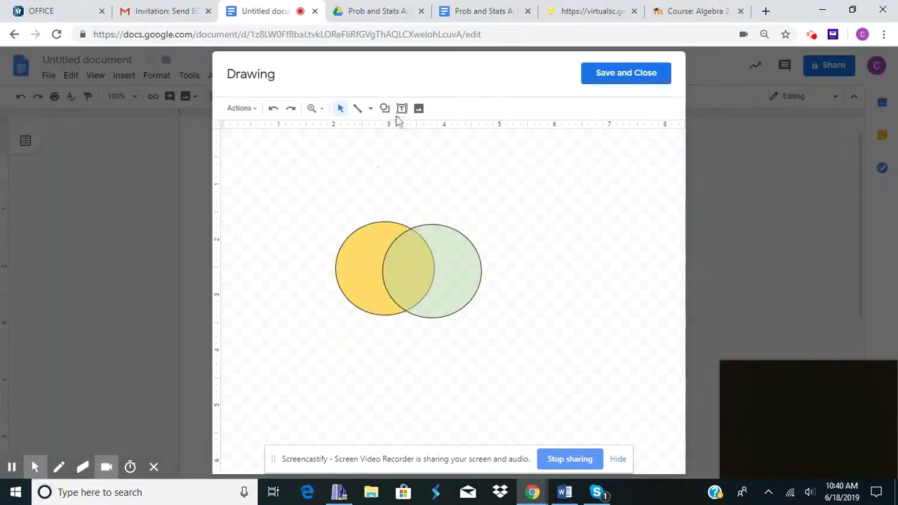
click(402, 110)
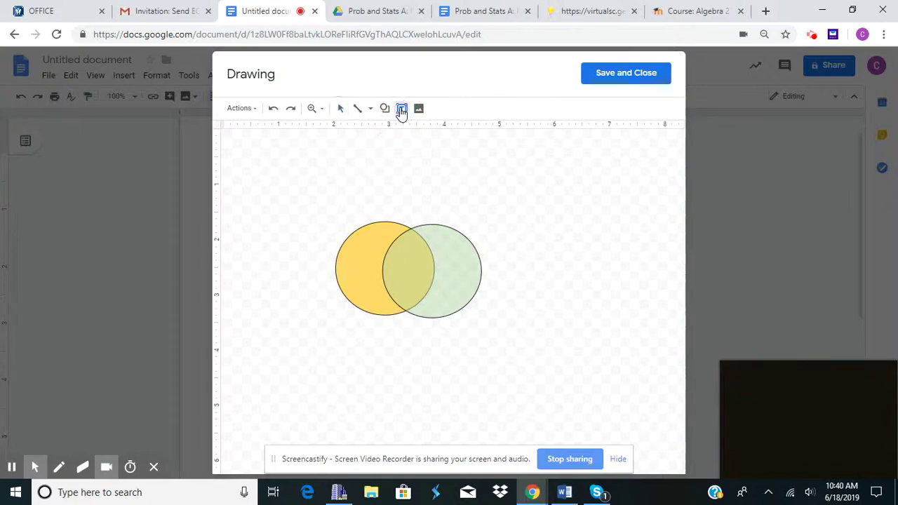
click(359, 238)
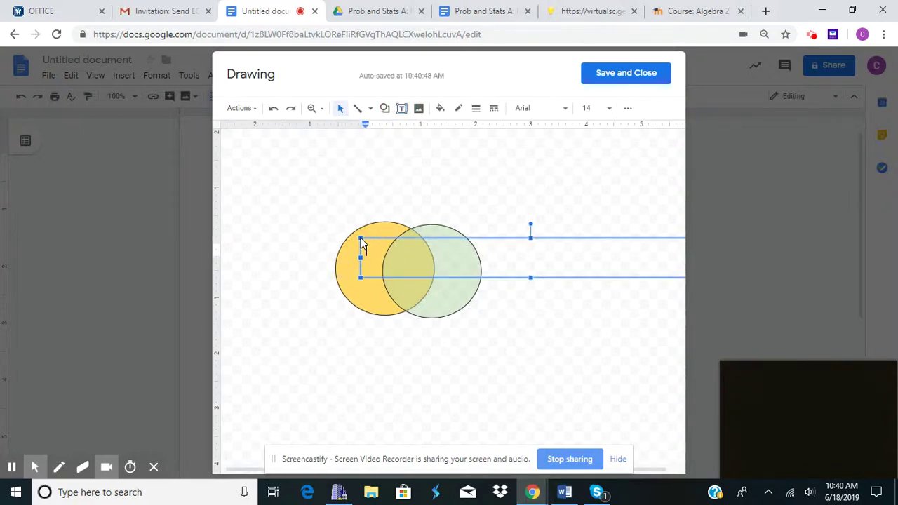
text(Music,)
drag(407, 242, 386, 232)
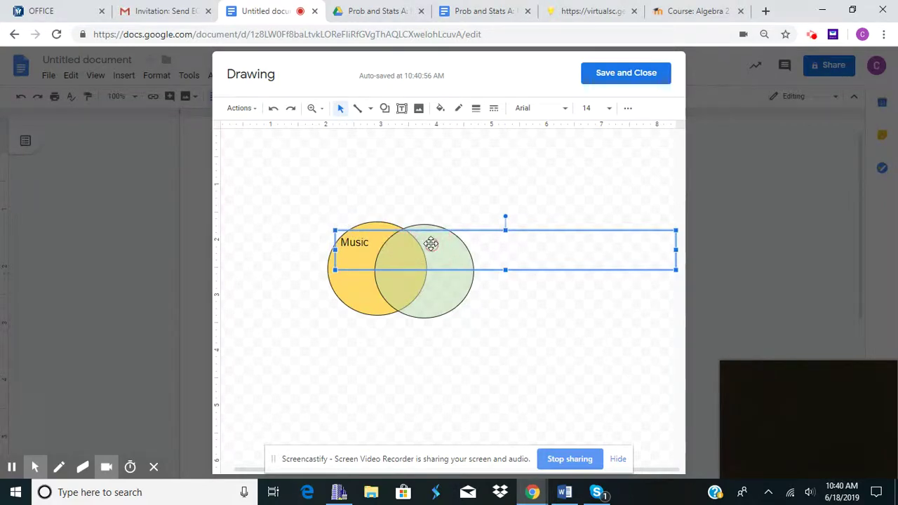
Add a text label "Sport" in the upper part of the green circle.
click(438, 292)
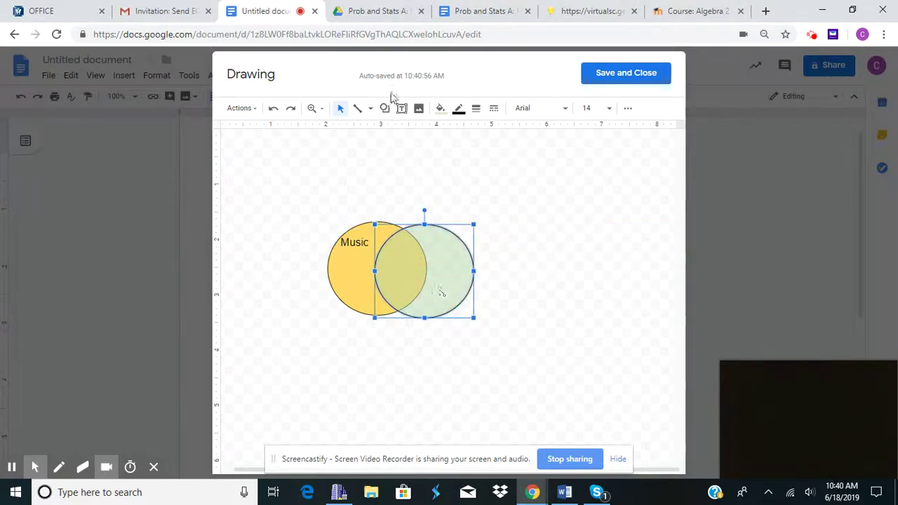
click(402, 112)
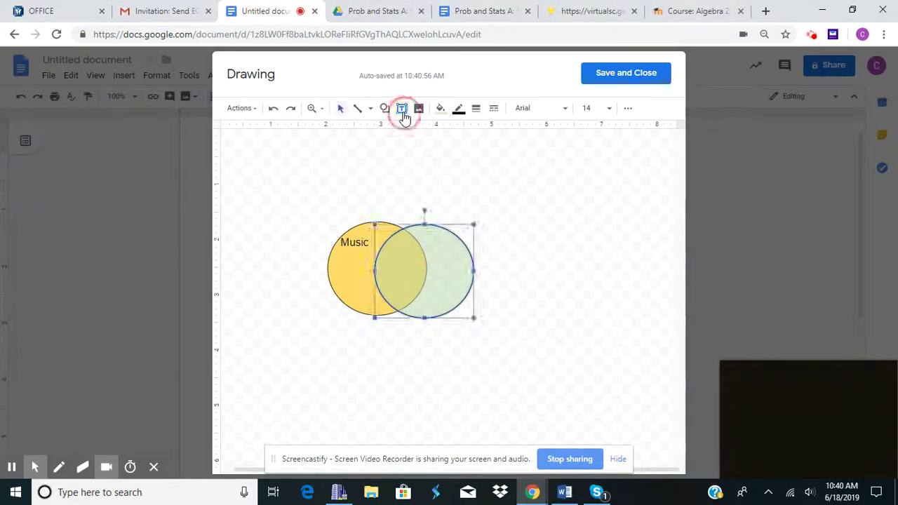
click(414, 160)
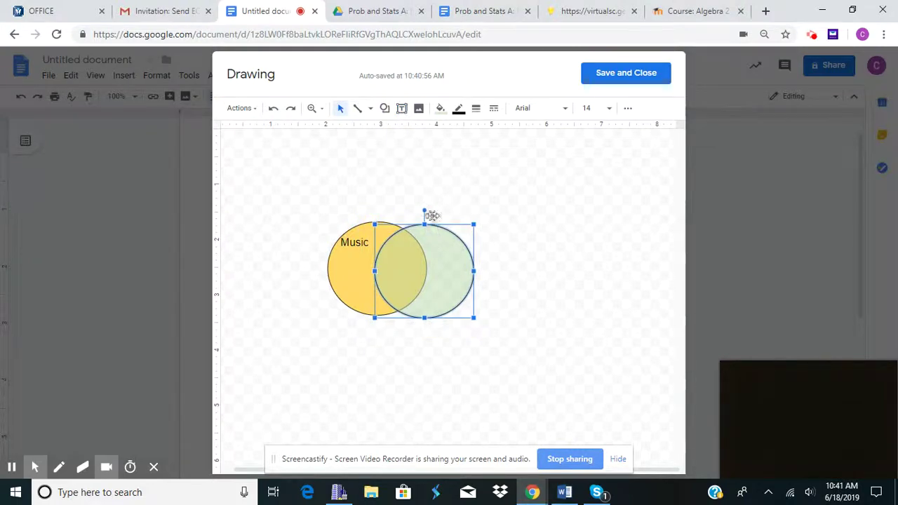
click(403, 109)
click(442, 243)
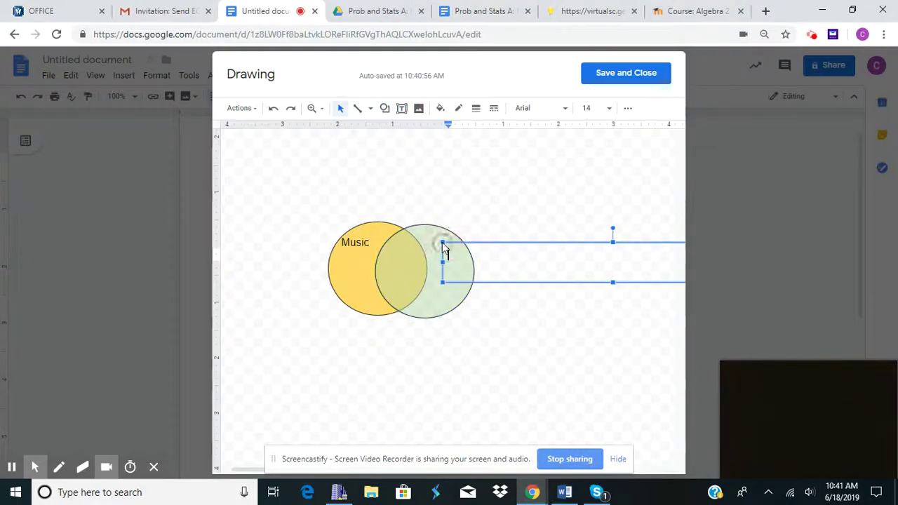
text(Sport)
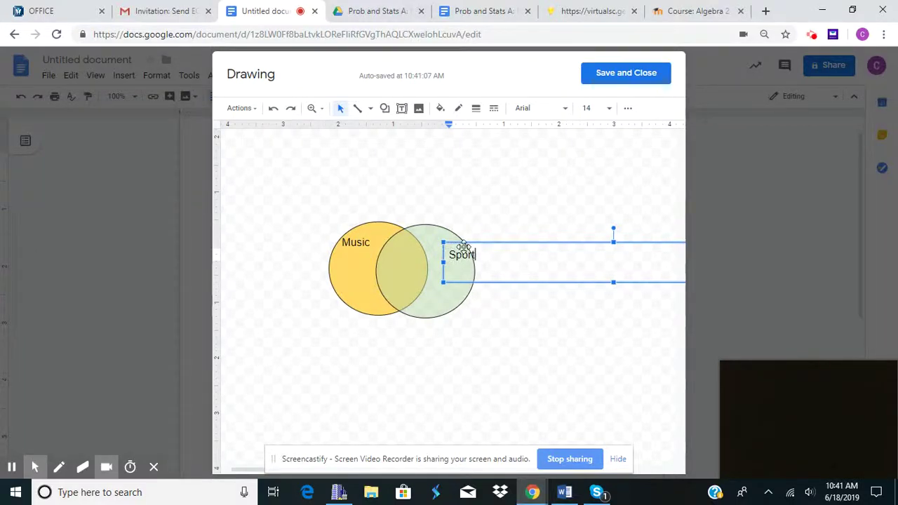
mouse_move(442, 242)
mouse_down()
mouse_move(409, 244)
mouse_move(425, 241)
mouse_move(425, 231)
mouse_up()
click(450, 323)
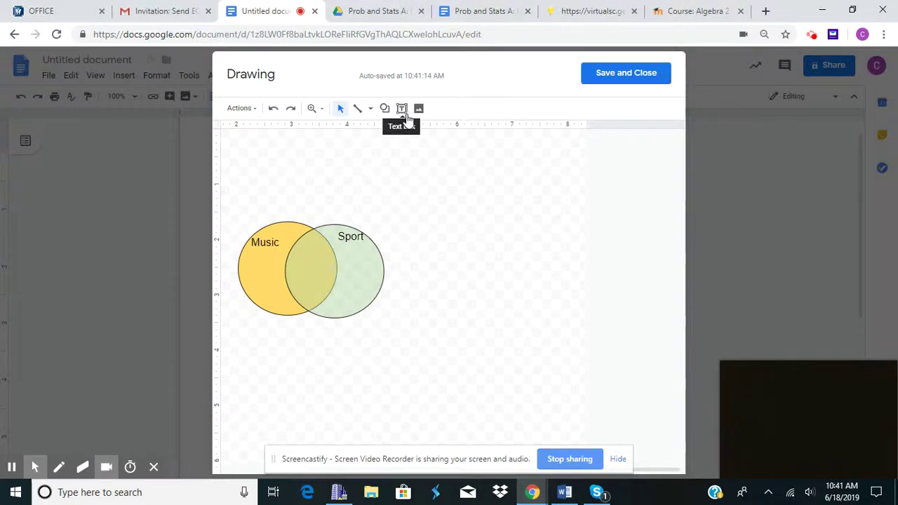
Draw a rectangle enclosing both labelled circles and make its fill transparent.
click(384, 109)
mouse_move(397, 133)
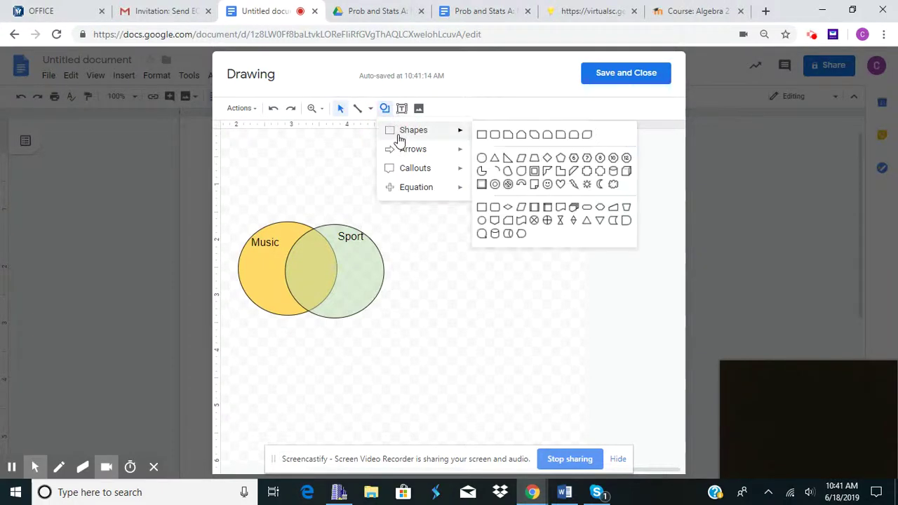
click(482, 134)
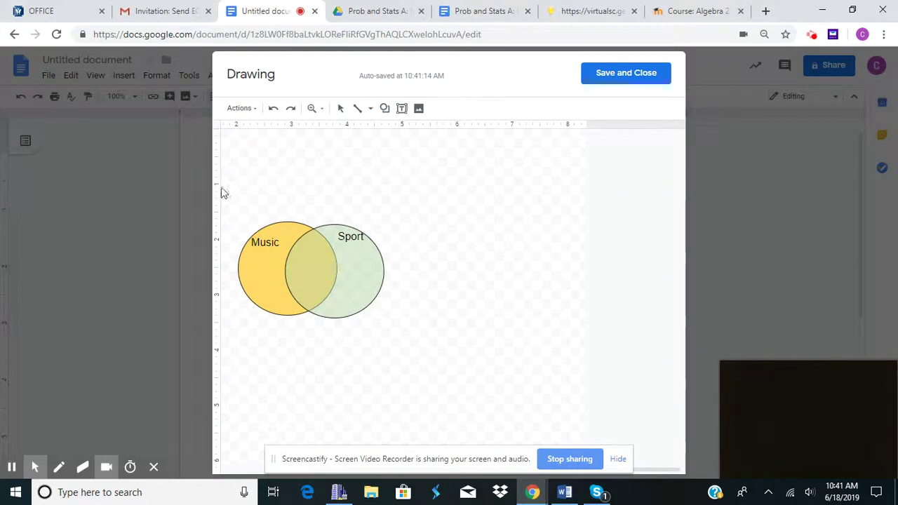
drag(224, 190, 409, 349)
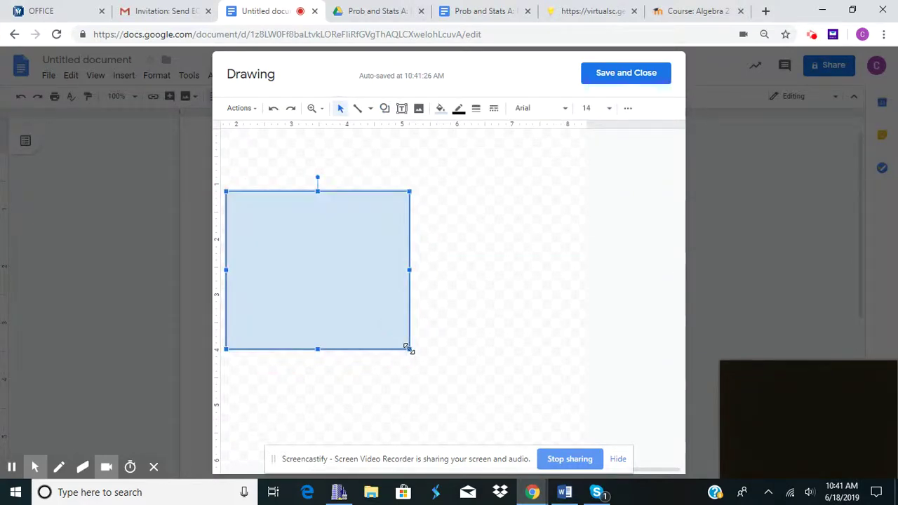
click(446, 115)
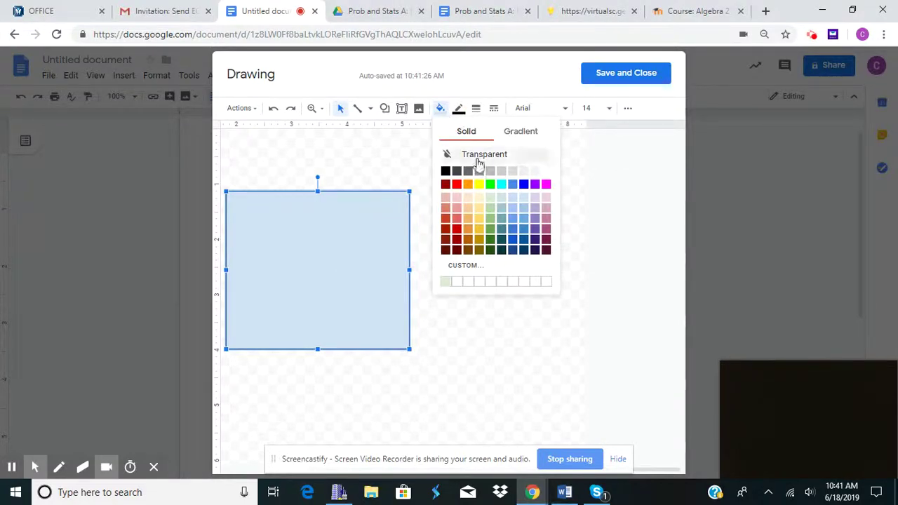
click(452, 155)
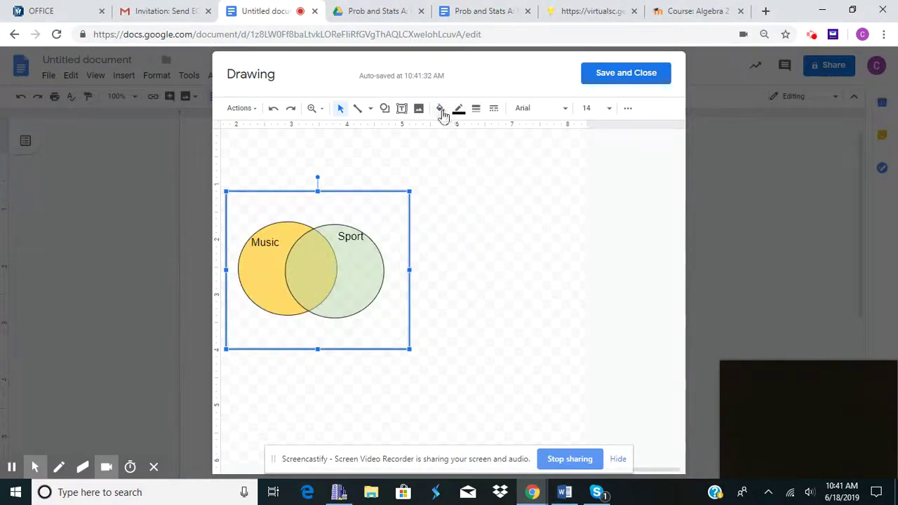
click(447, 255)
click(429, 333)
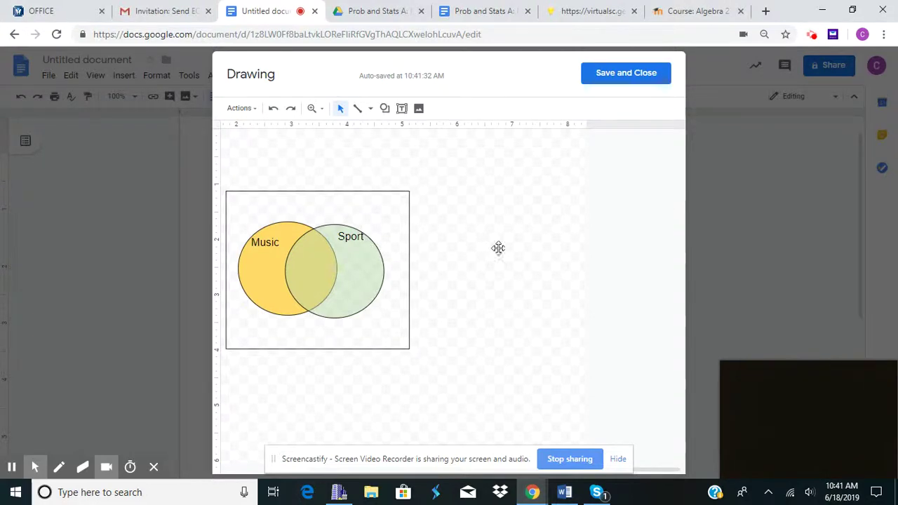
Save the labelled Venn diagram and return to the document below the survey table.
click(625, 81)
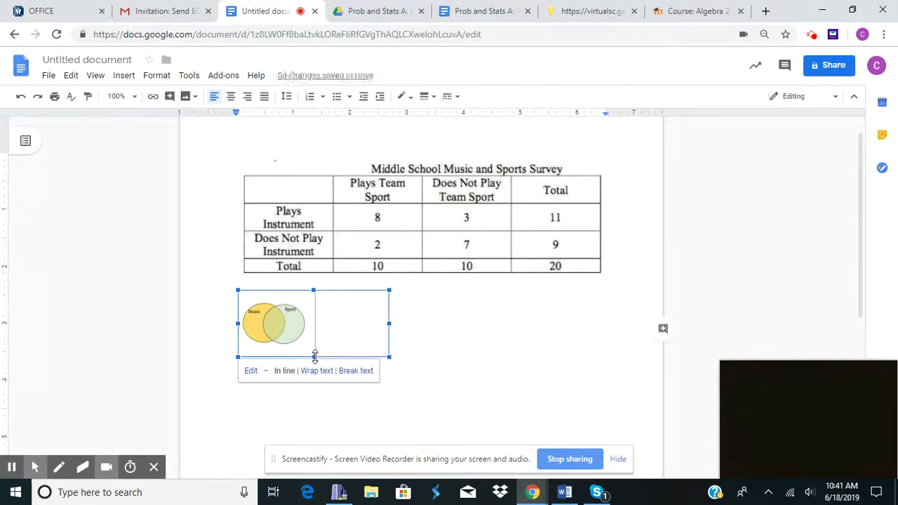
click(346, 403)
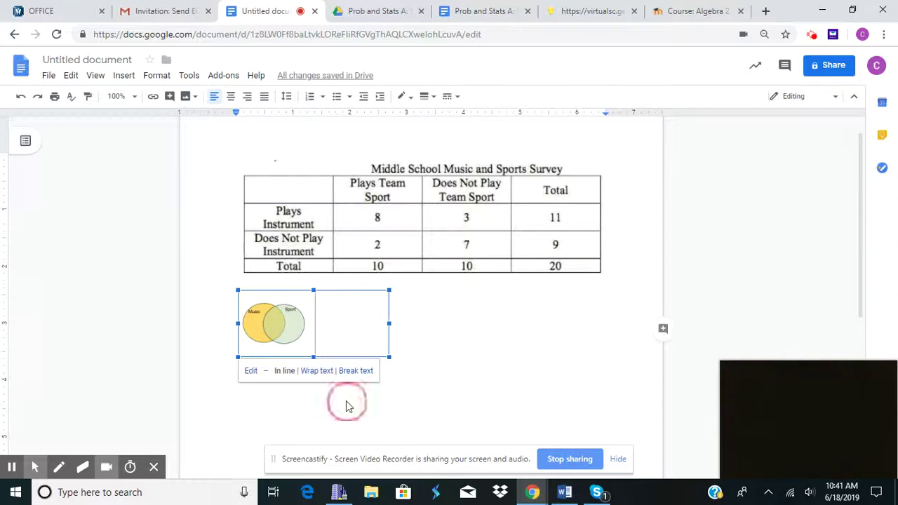
click(362, 329)
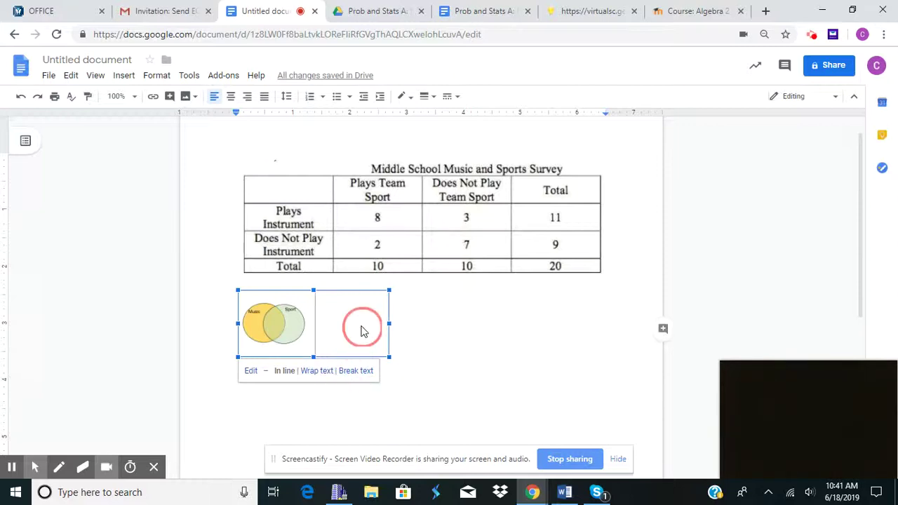
Set the Venn diagram drawing to Break text and enlarge it to about 5 inches wide below the survey table.
click(358, 371)
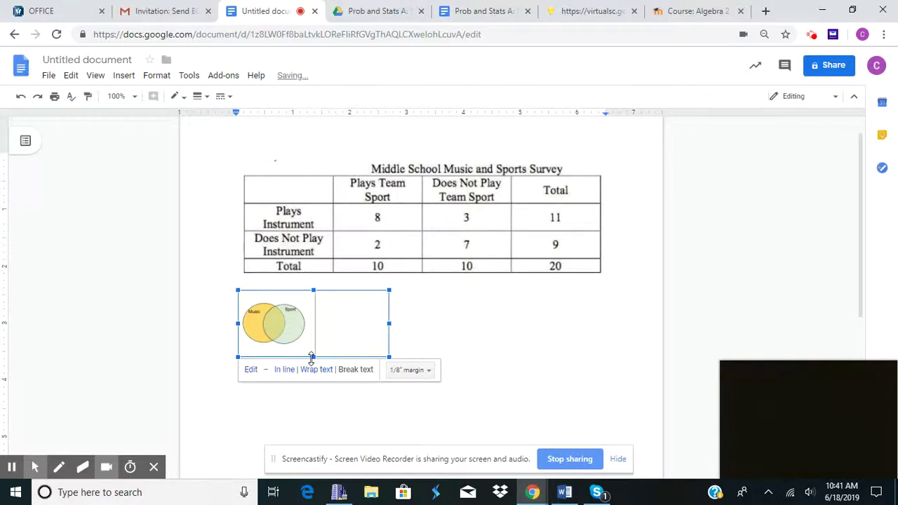
click(361, 412)
click(305, 349)
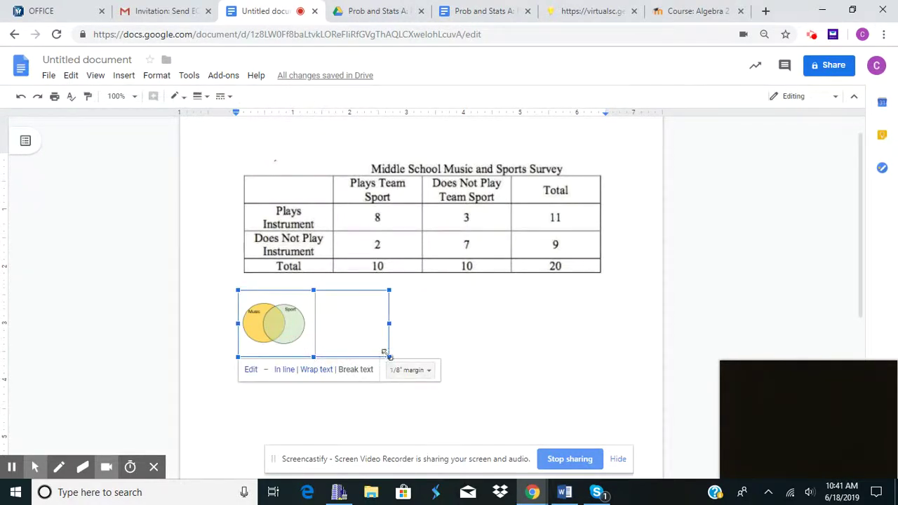
drag(390, 357, 525, 411)
click(585, 395)
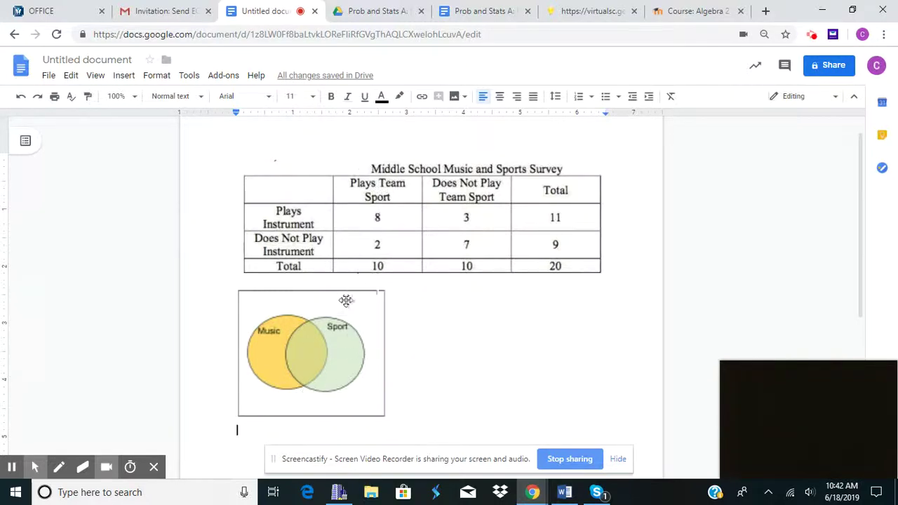
Reopen the Venn diagram drawing for editing and add the number 8 in the overlap of the two circles.
double_click(306, 355)
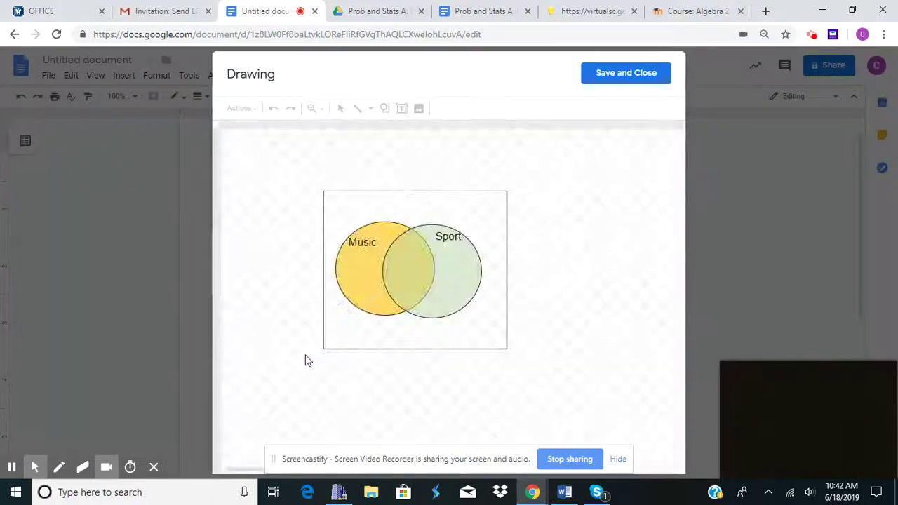
click(402, 110)
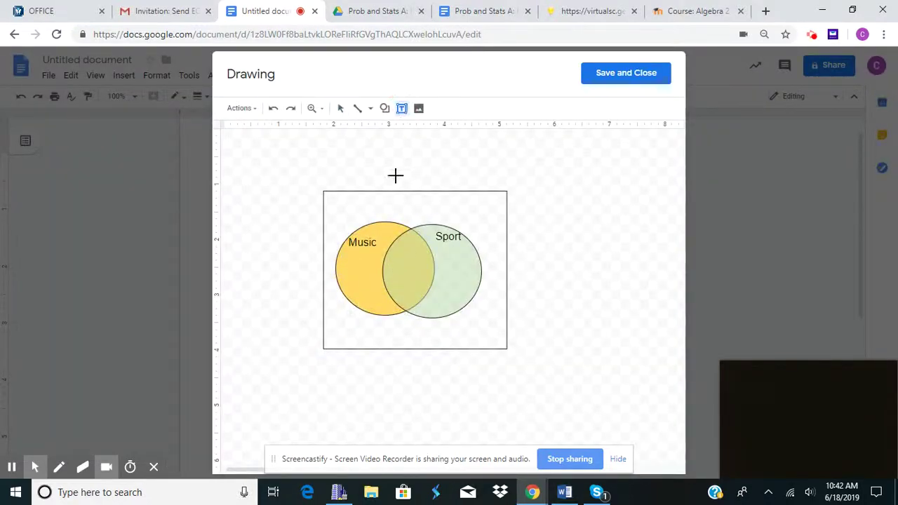
click(407, 264)
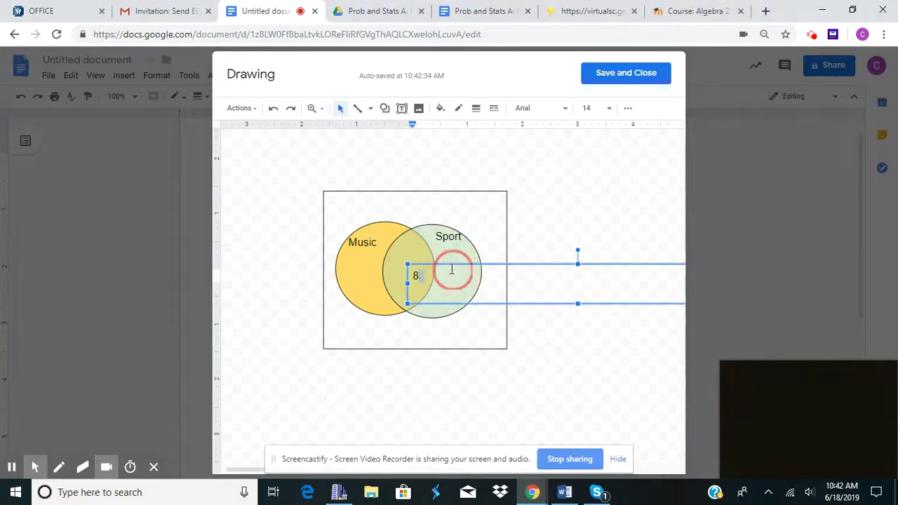
drag(452, 265, 427, 256)
click(522, 326)
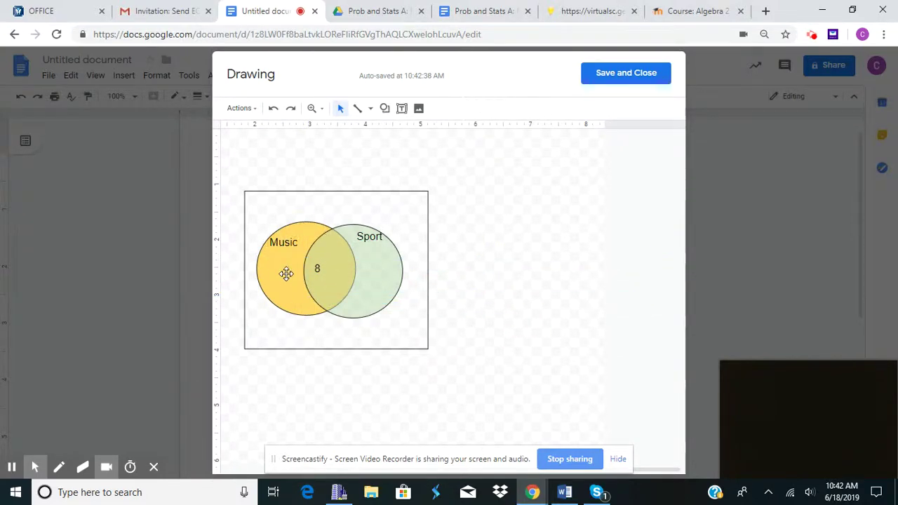
Add the number 3 in the part of the Music circle outside the overlap.
drag(318, 274, 279, 271)
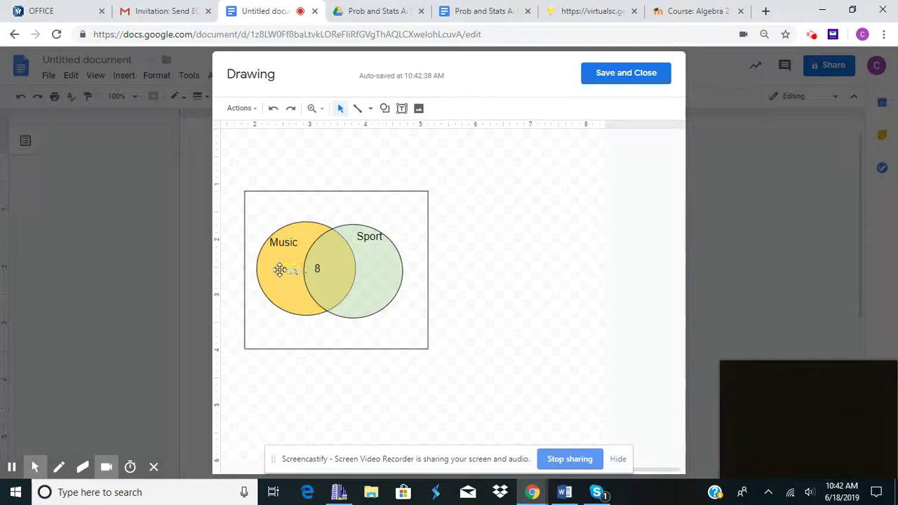
click(401, 109)
click(283, 265)
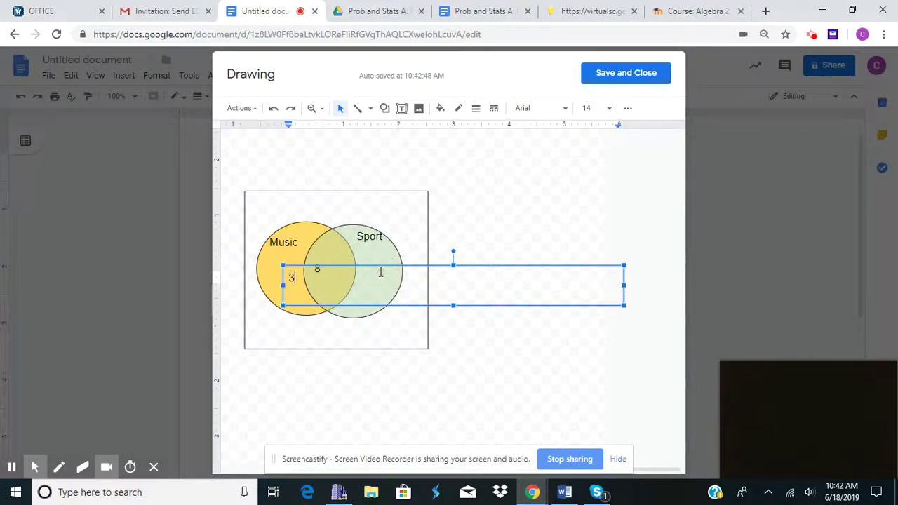
click(486, 233)
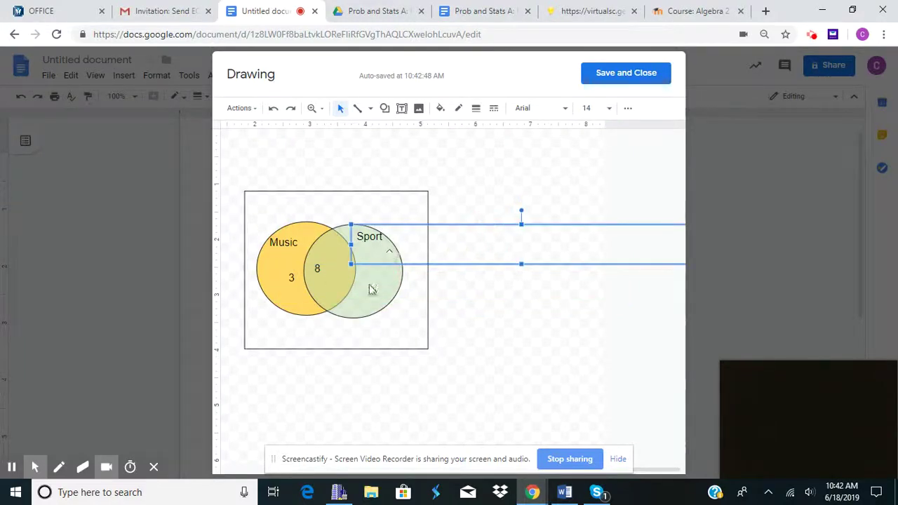
Add the number 2 in the part of the Sport circle outside the overlap, and save the drawing back to the document.
click(401, 108)
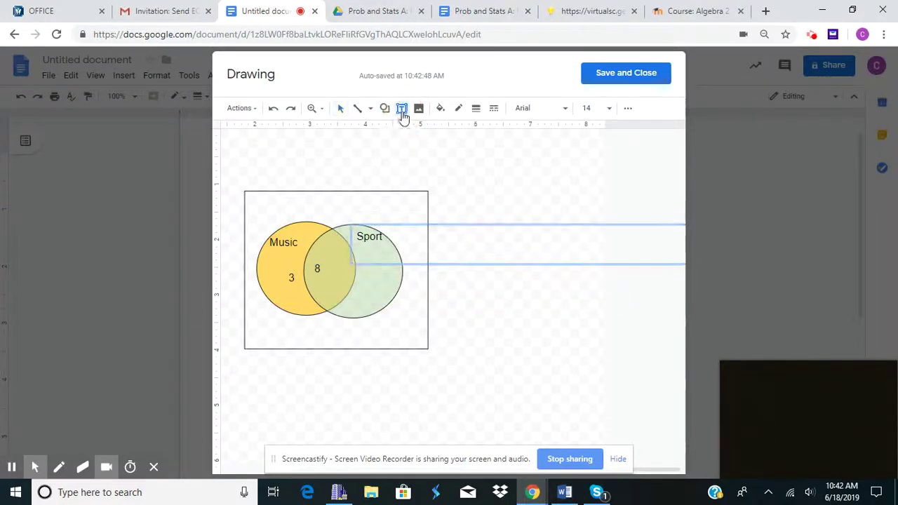
click(371, 262)
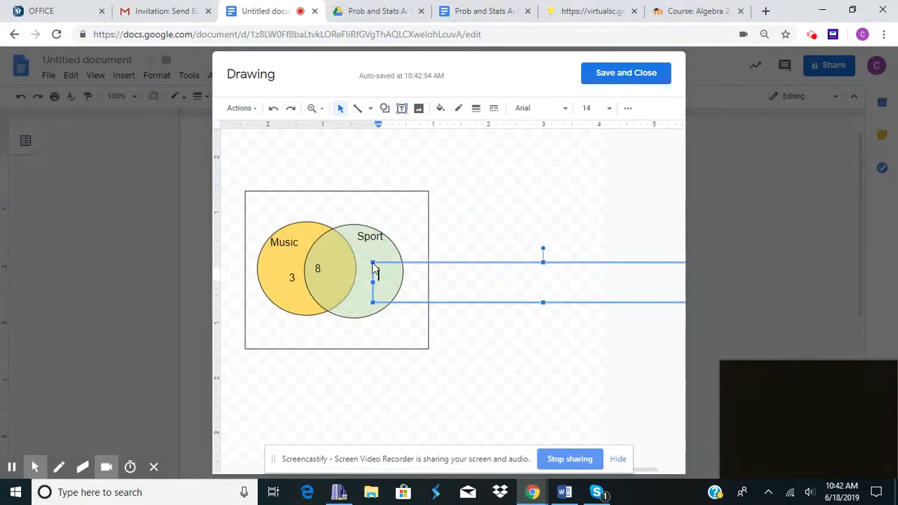
text(2)
scroll(483, 299, right, 1)
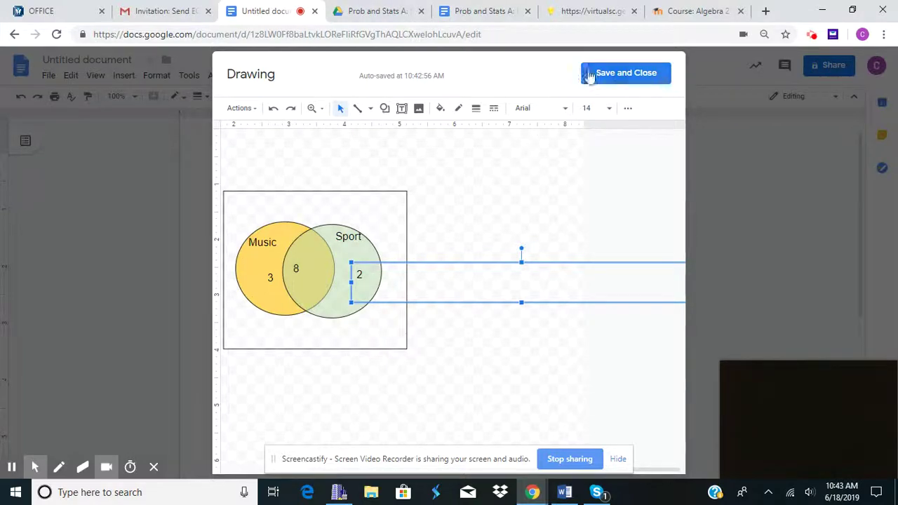
click(614, 73)
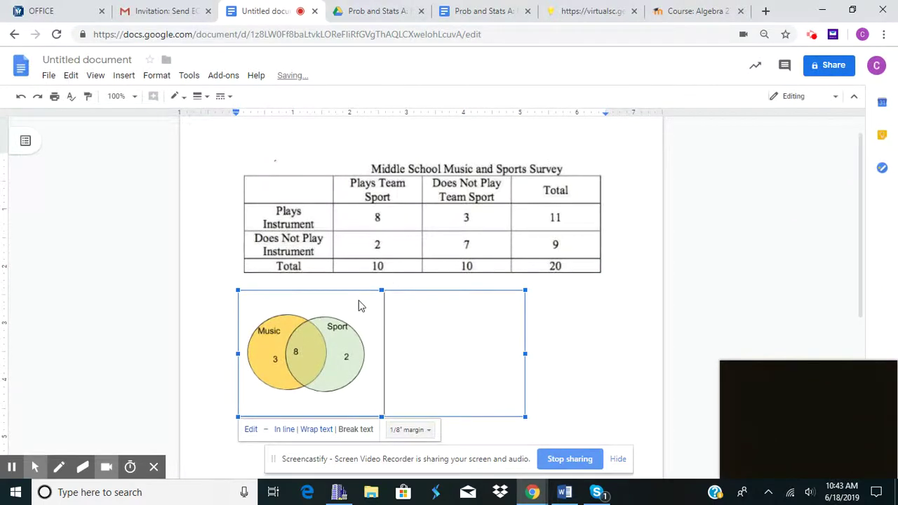